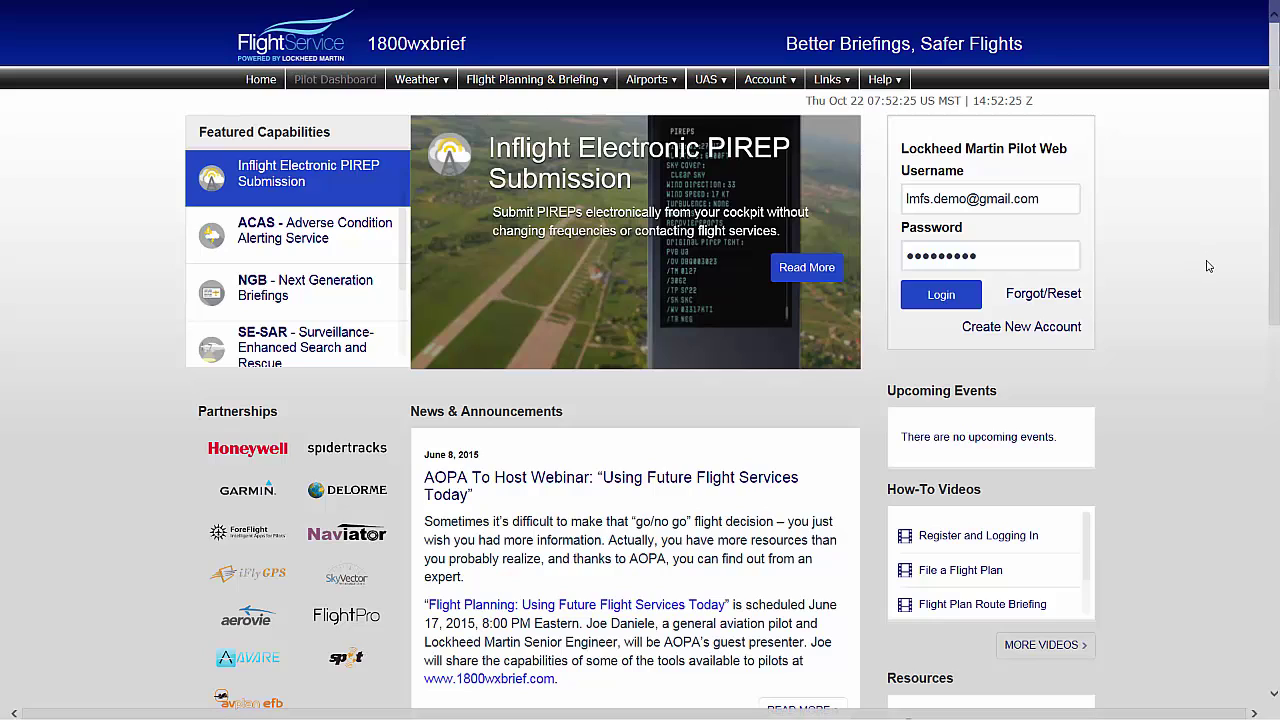
Sign in to the pilot account and start a blank Domestic flight plan draft.
left_click(946, 303)
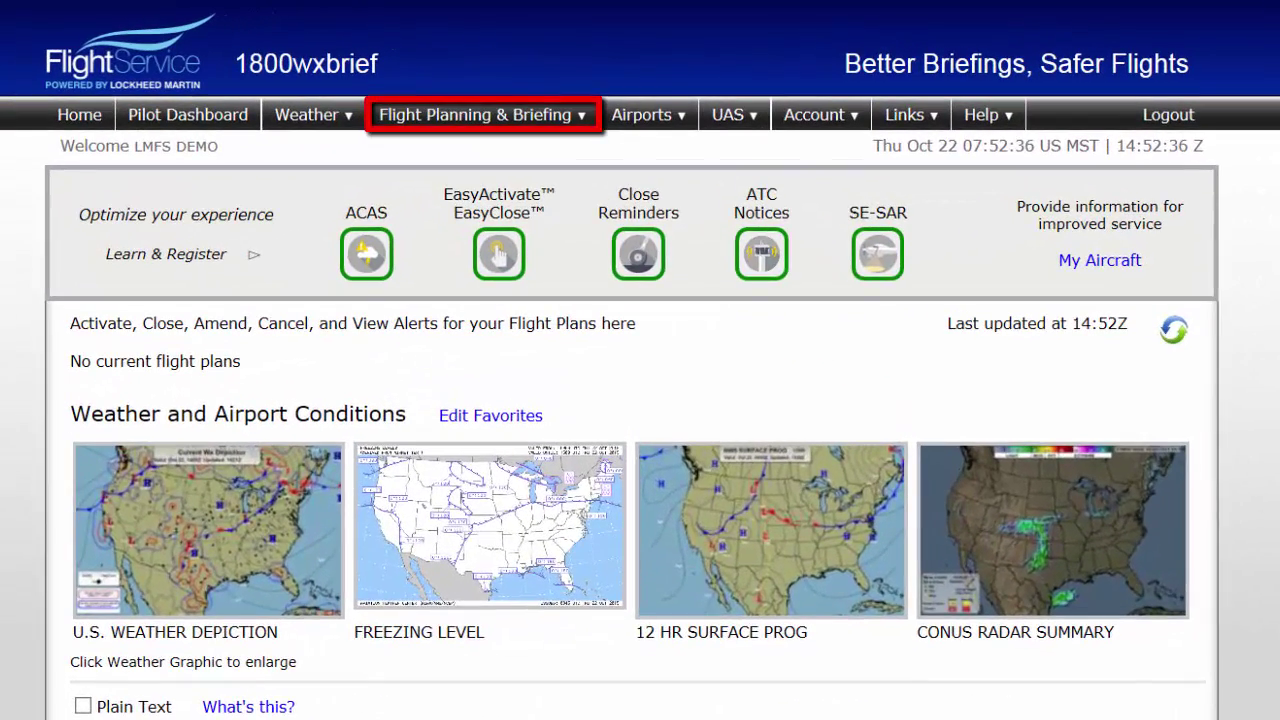
left_click(541, 116)
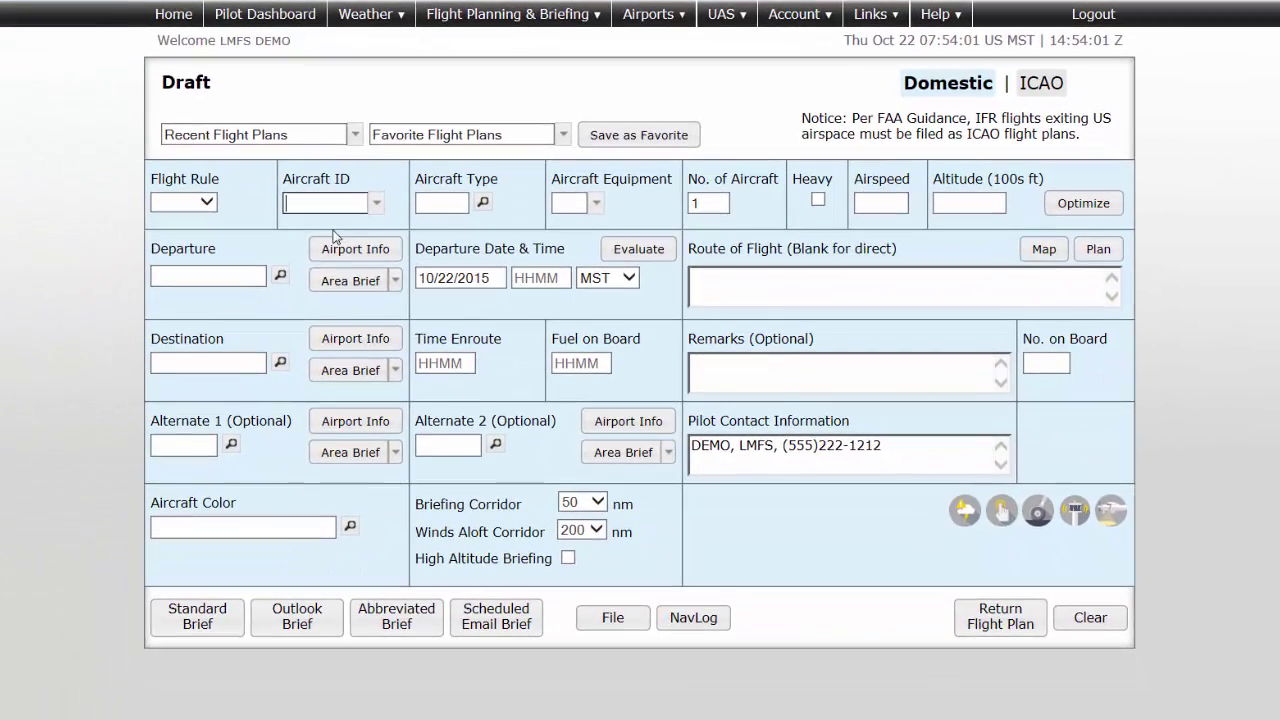
left_click(305, 232)
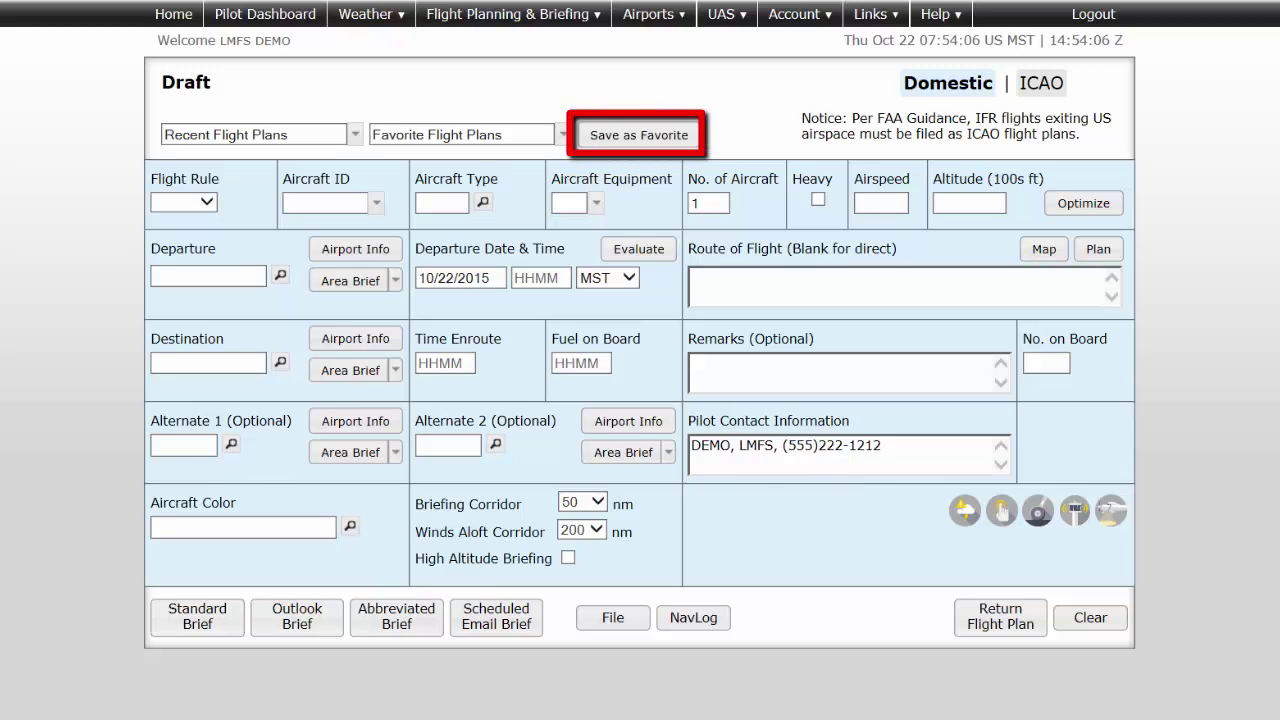
scroll(480, 165, "up", 1)
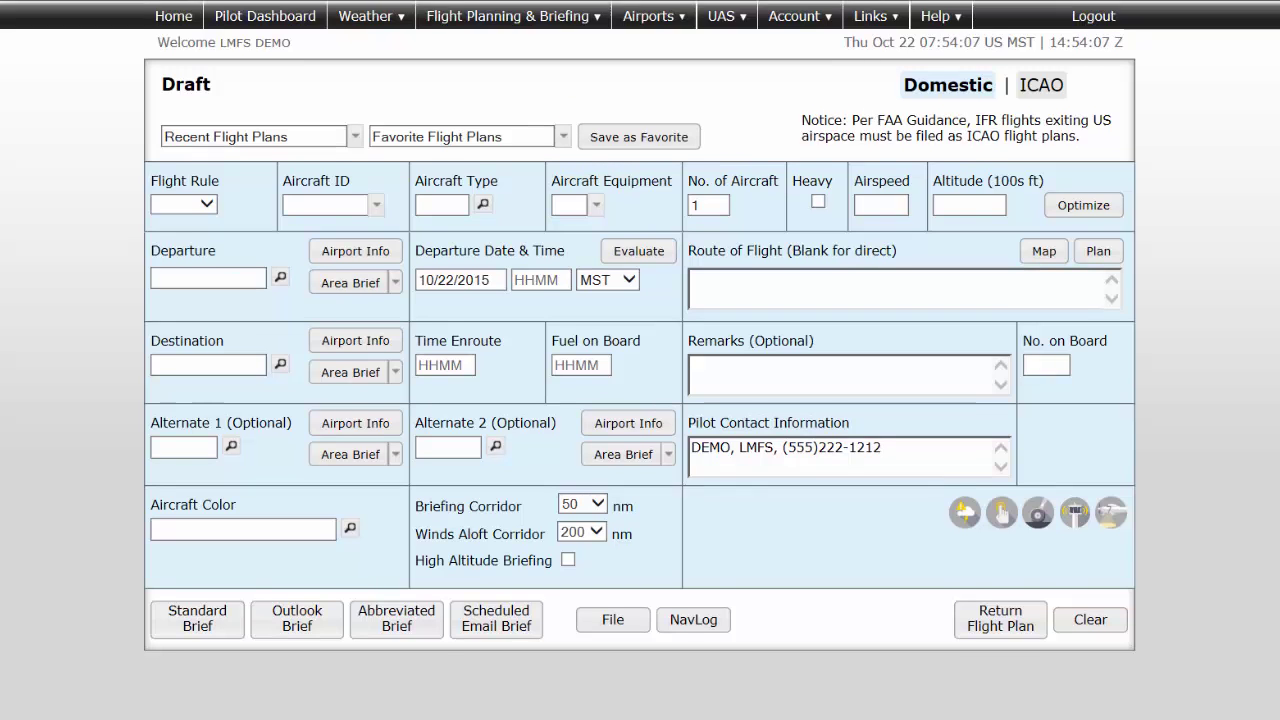
scroll(461, 220, "up", 1)
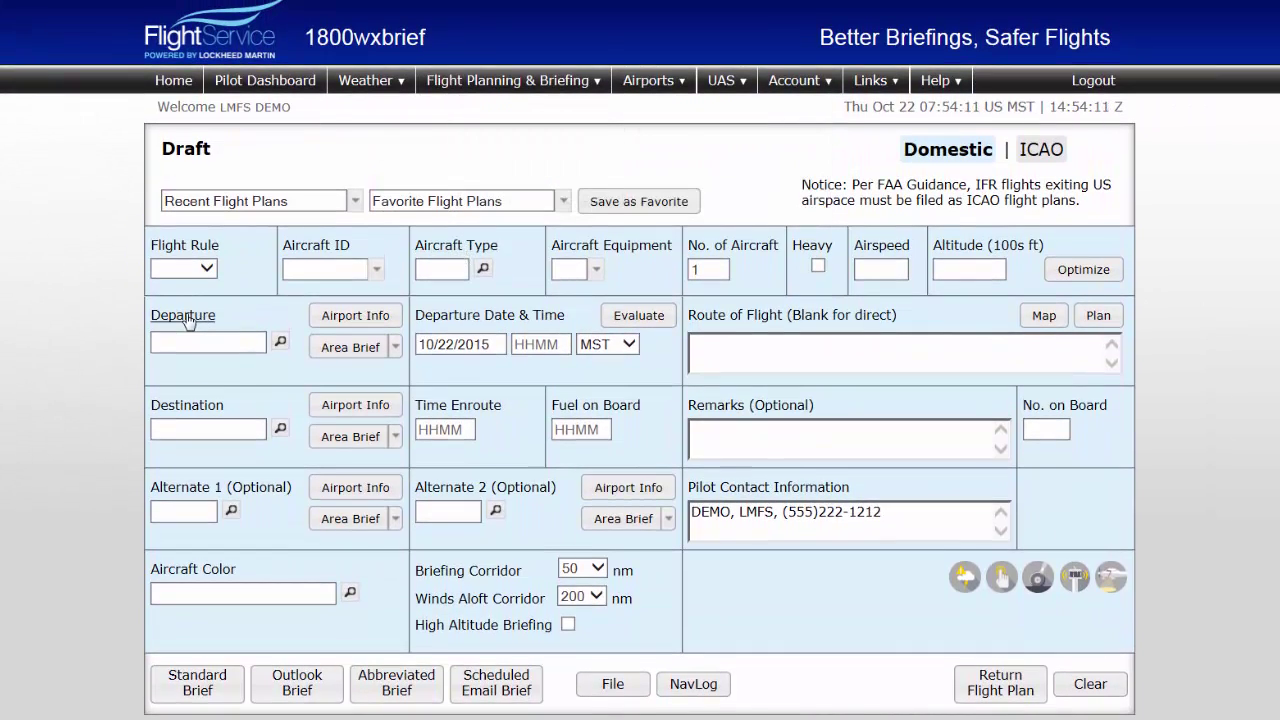
mouse_move(188, 320)
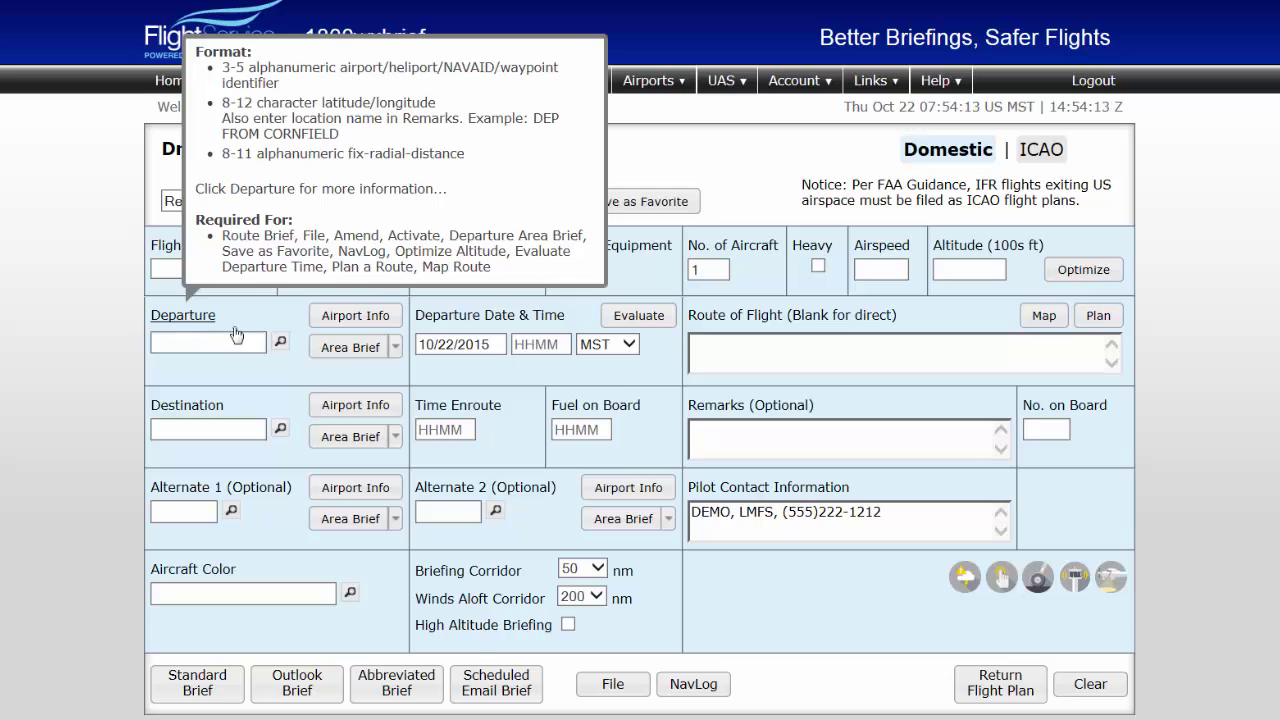
mouse_move(790, 320)
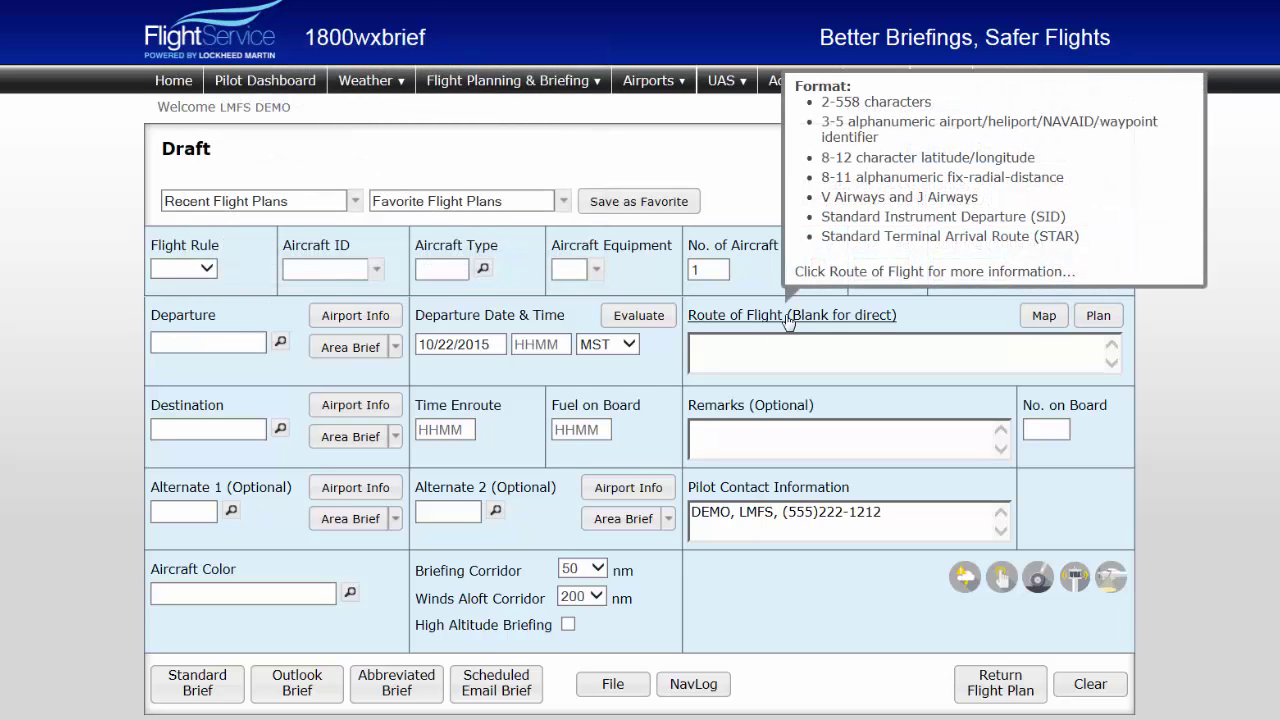
left_click(484, 270)
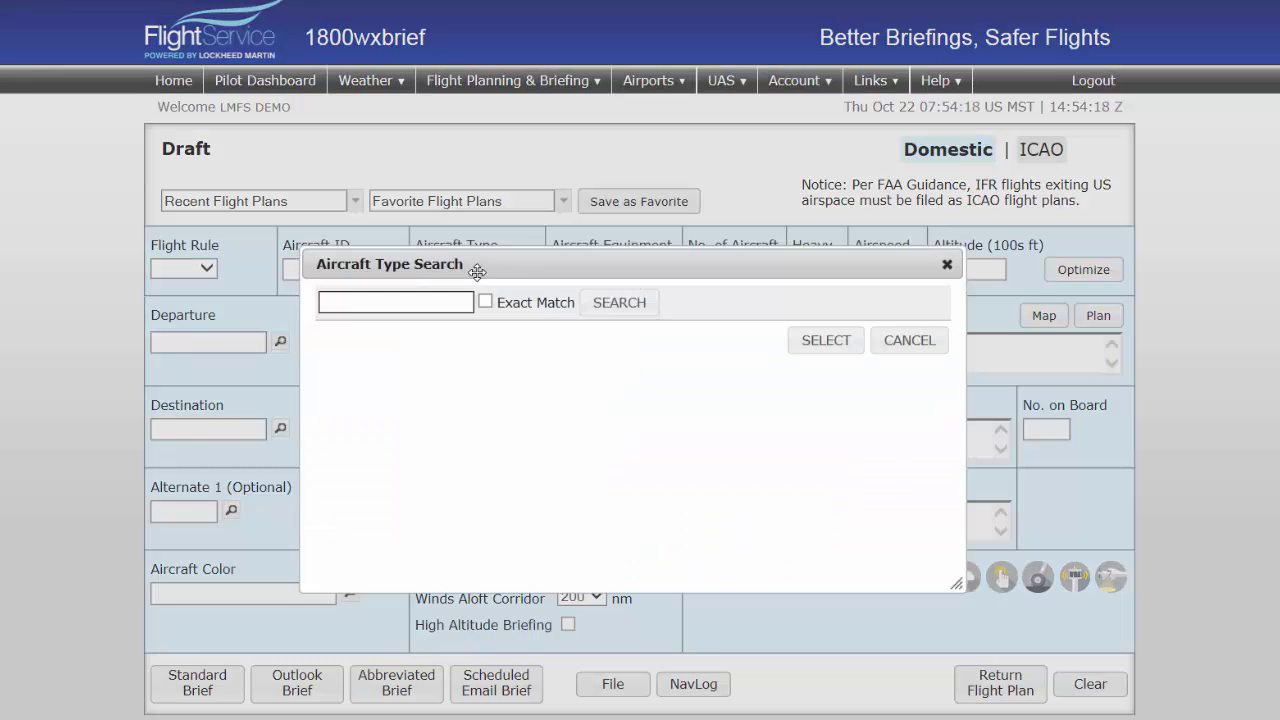
left_click(890, 341)
left_click(280, 342)
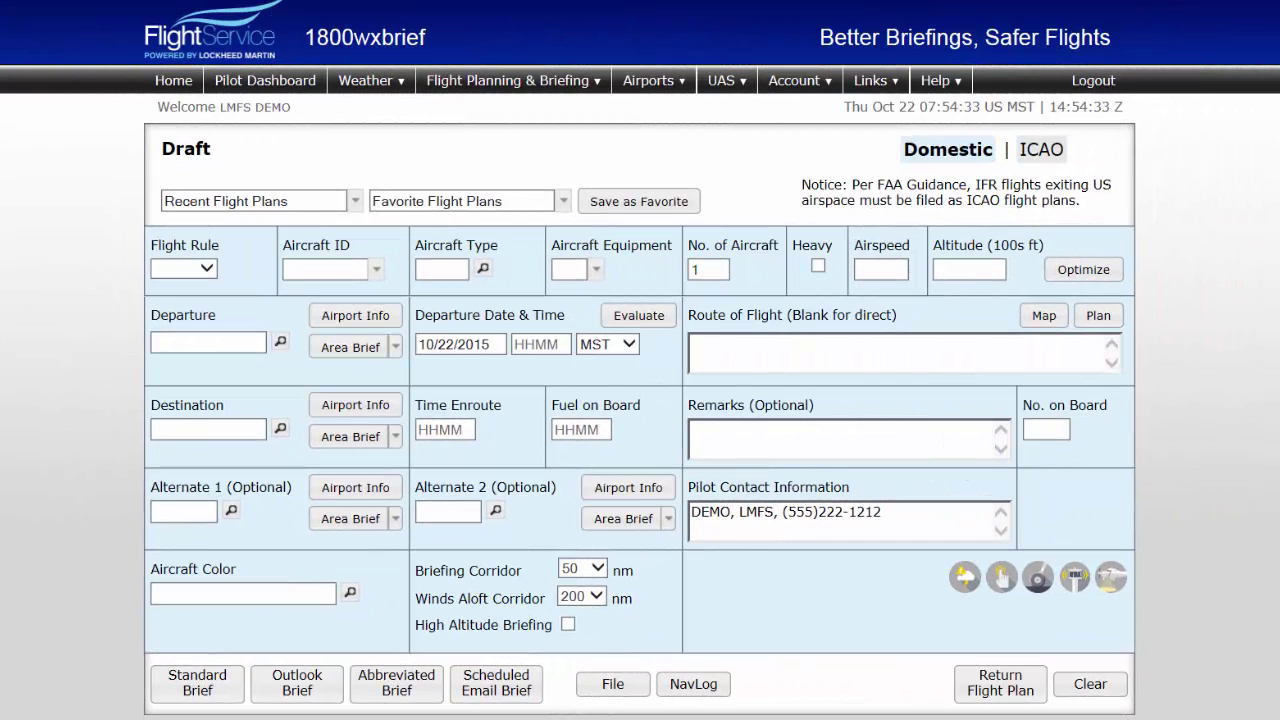
Set flight rule VFR, aircraft ID LMFS21Z, type TBM8 and equipment G (GNSS with Mode C).
left_click(202, 270)
left_click(183, 285)
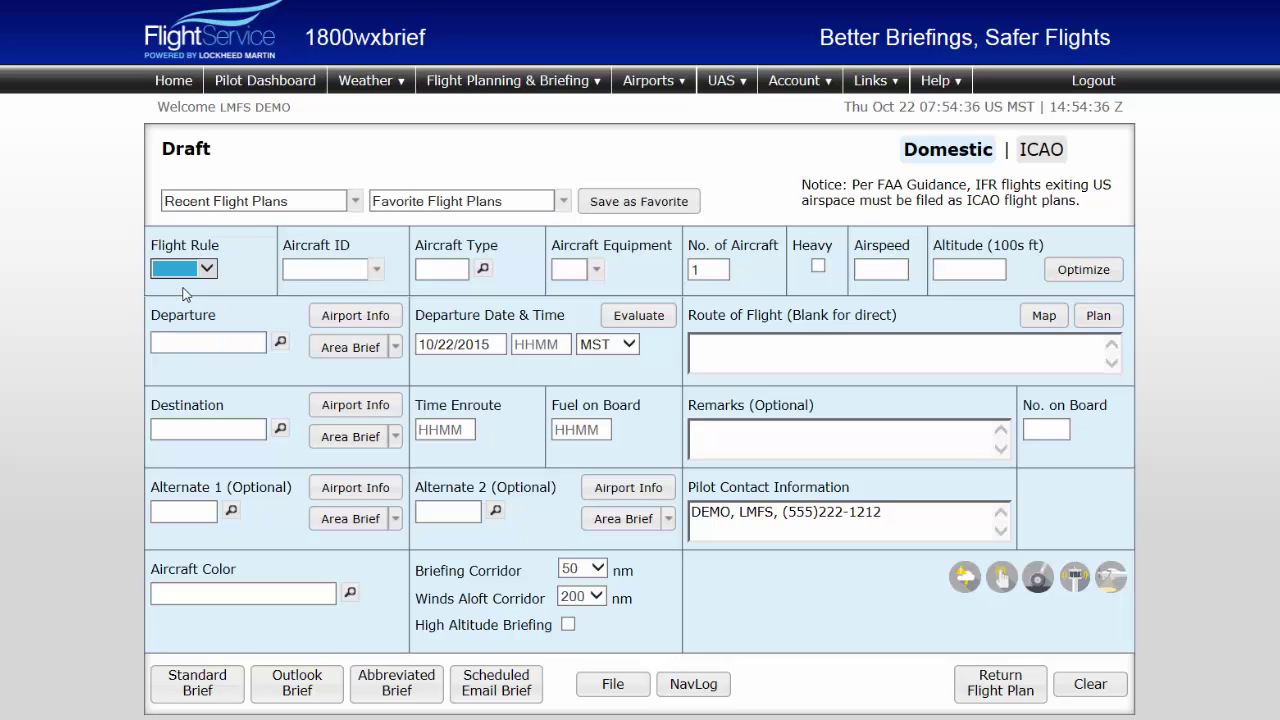
left_click(310, 272)
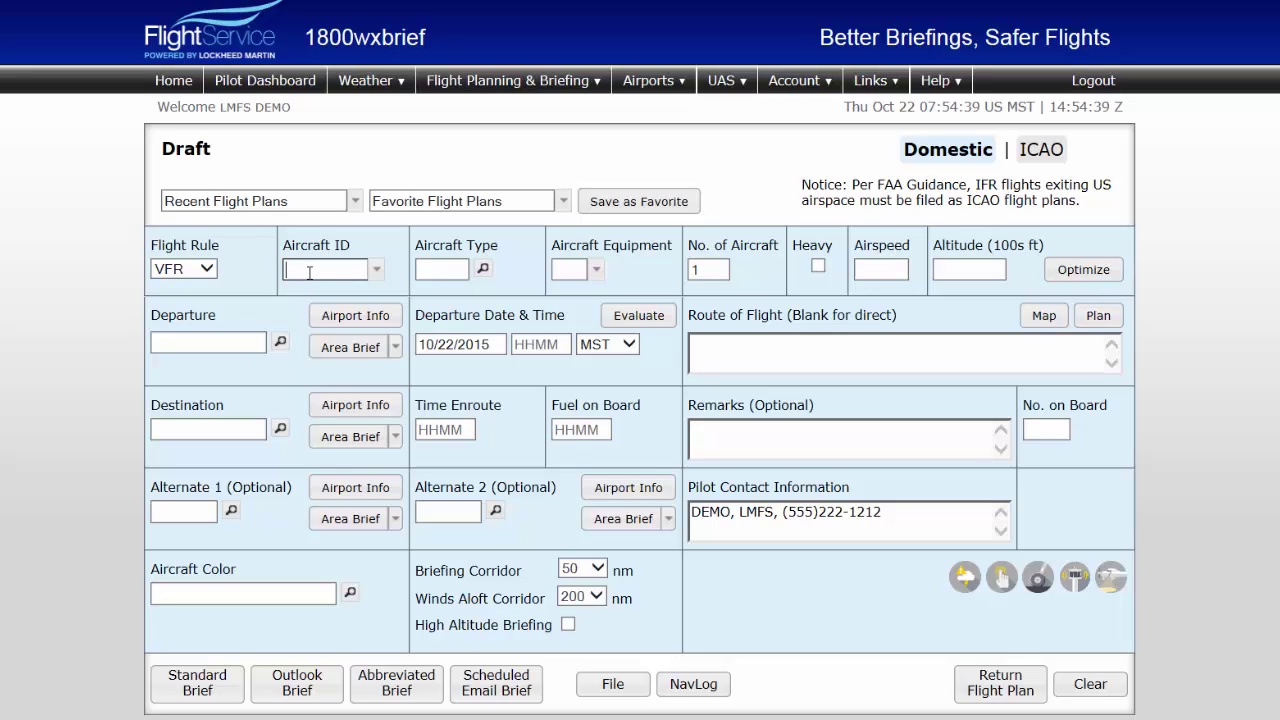
type("LMFS21Z")
key("Tab")
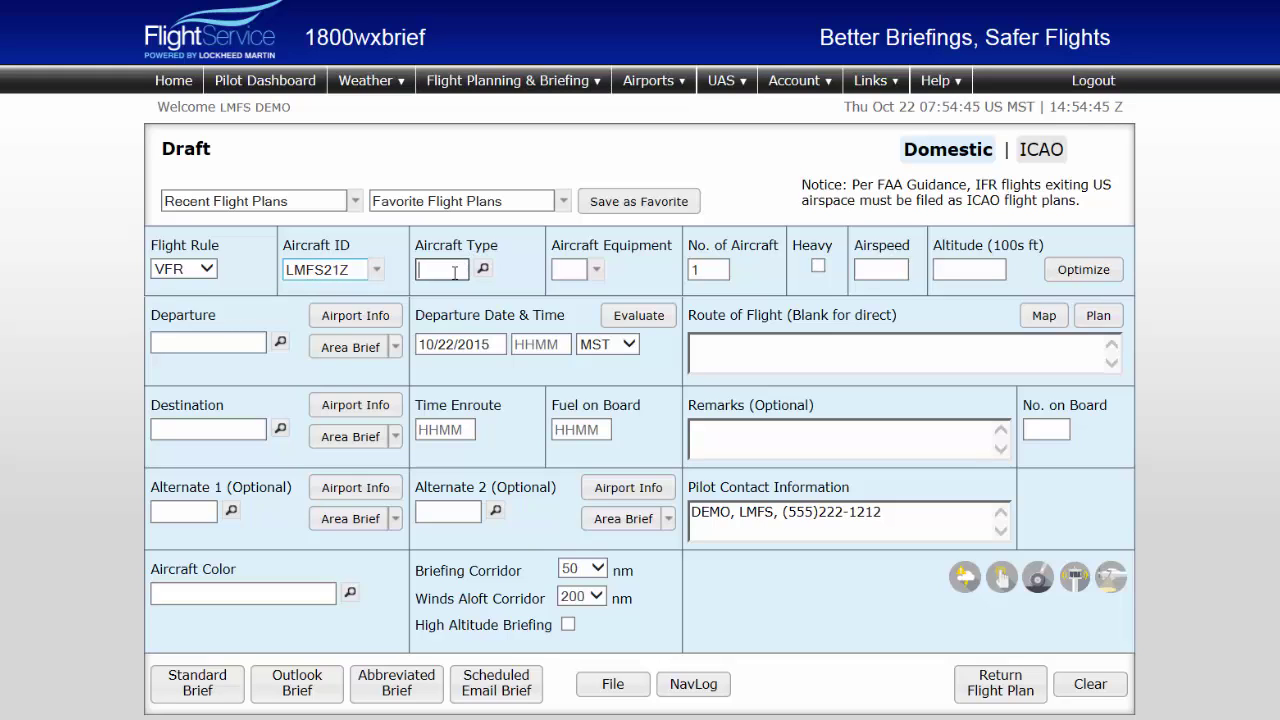
type("TBM8")
key("Tab")
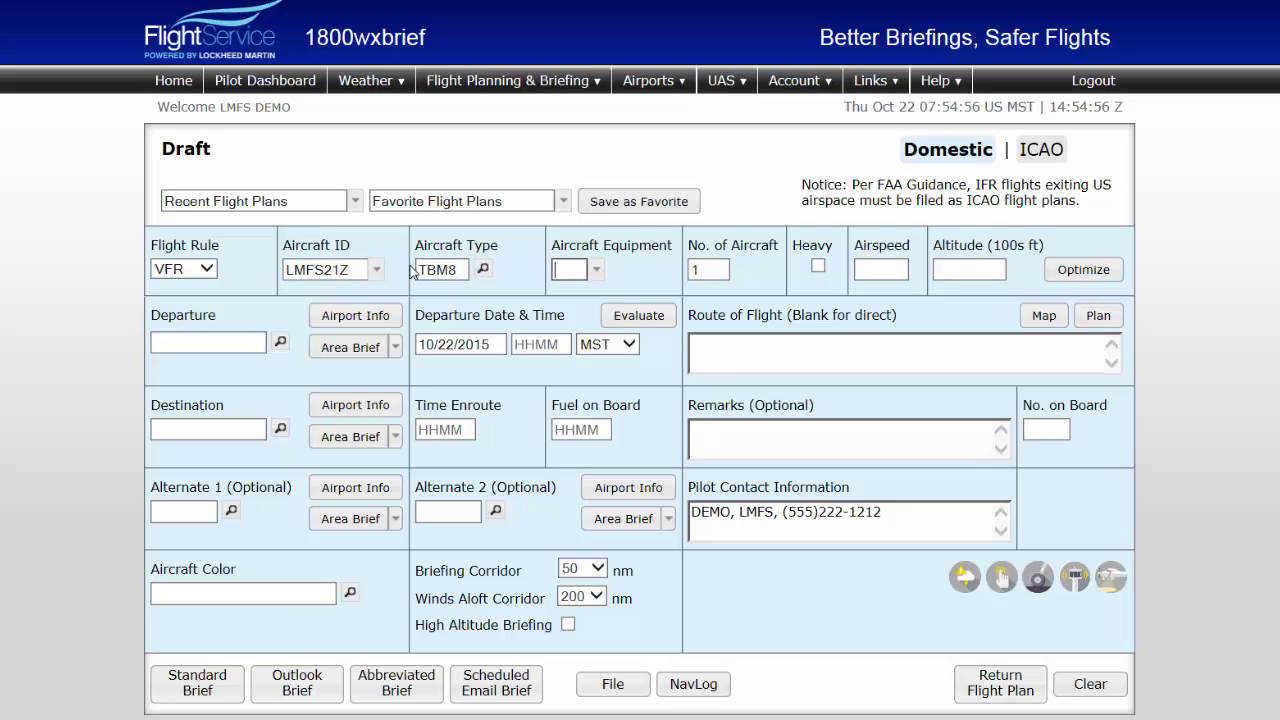
left_click(596, 270)
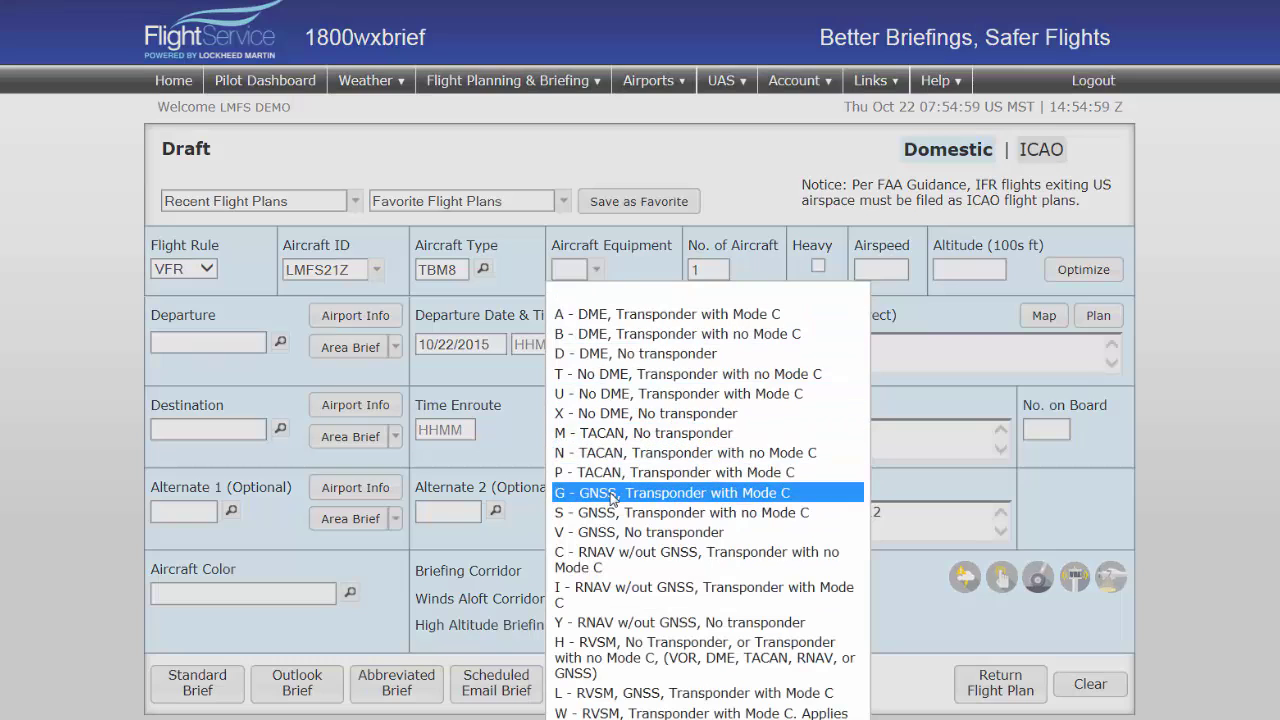
left_click(612, 494)
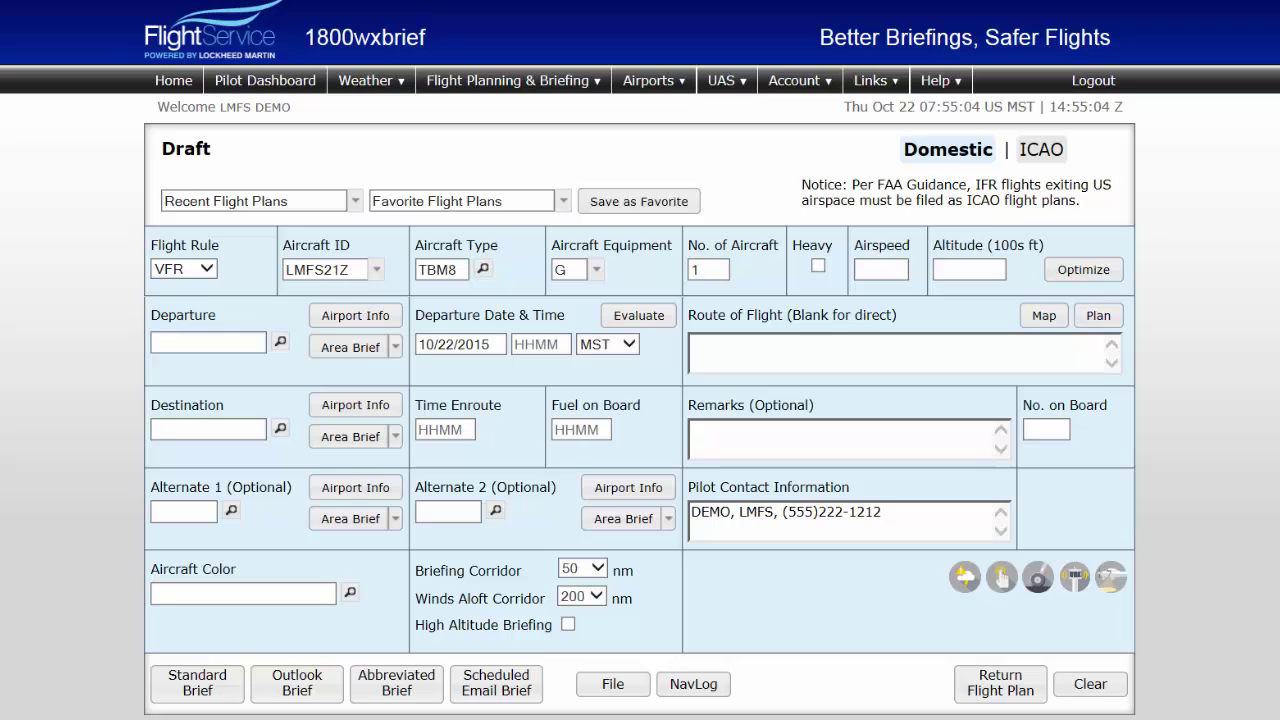
Enter airspeed 260, cruise altitude 165 and departure airport OSH.
left_click(876, 270)
type("260")
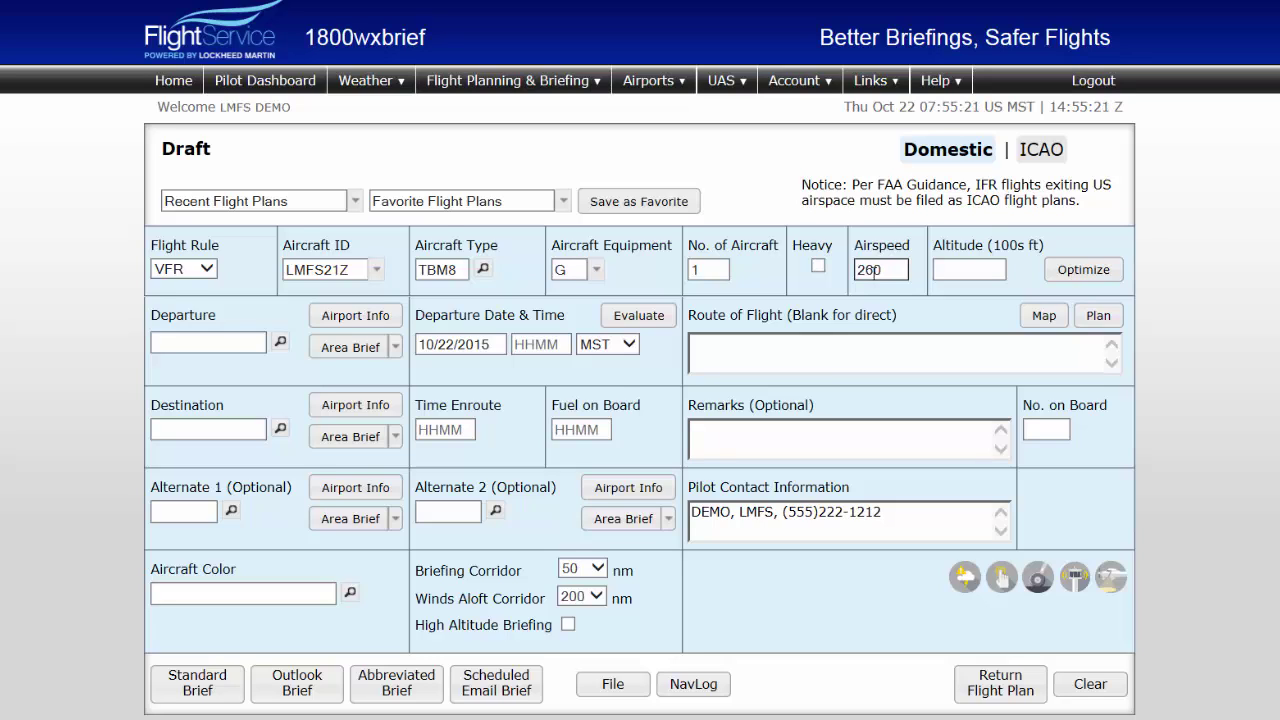
left_click(956, 265)
left_click(211, 342)
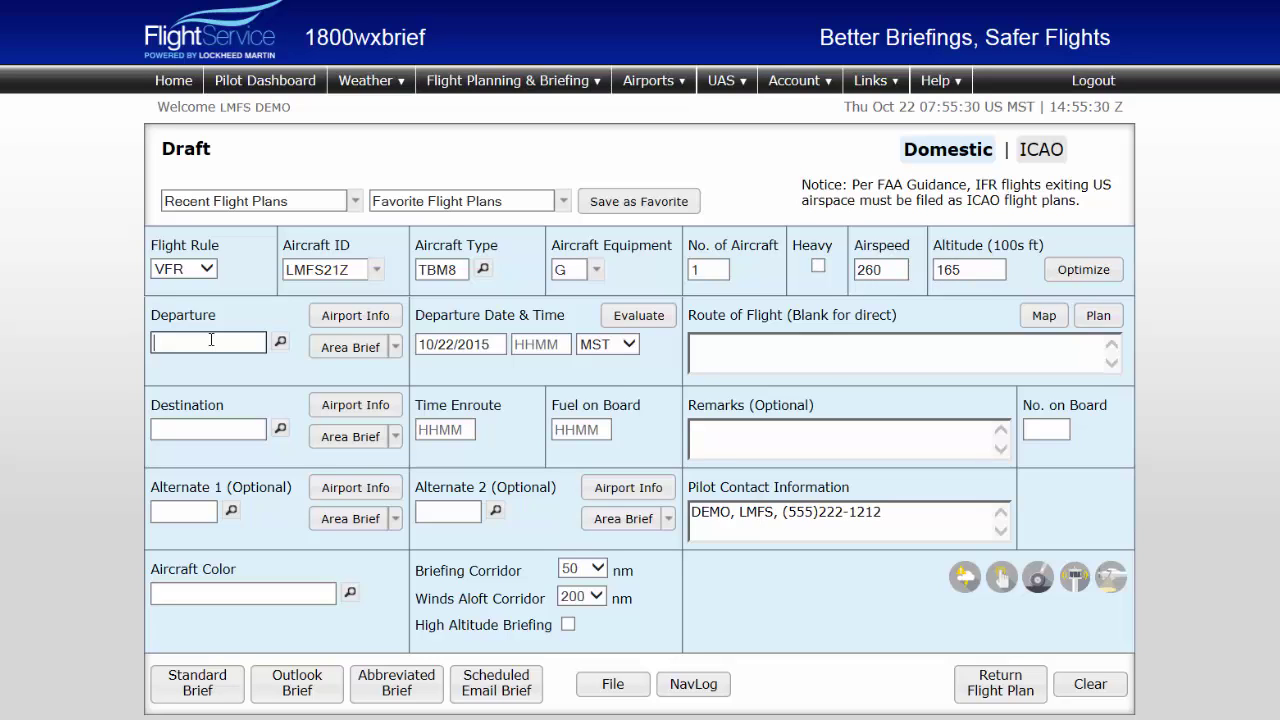
type("OSH")
left_click(533, 345)
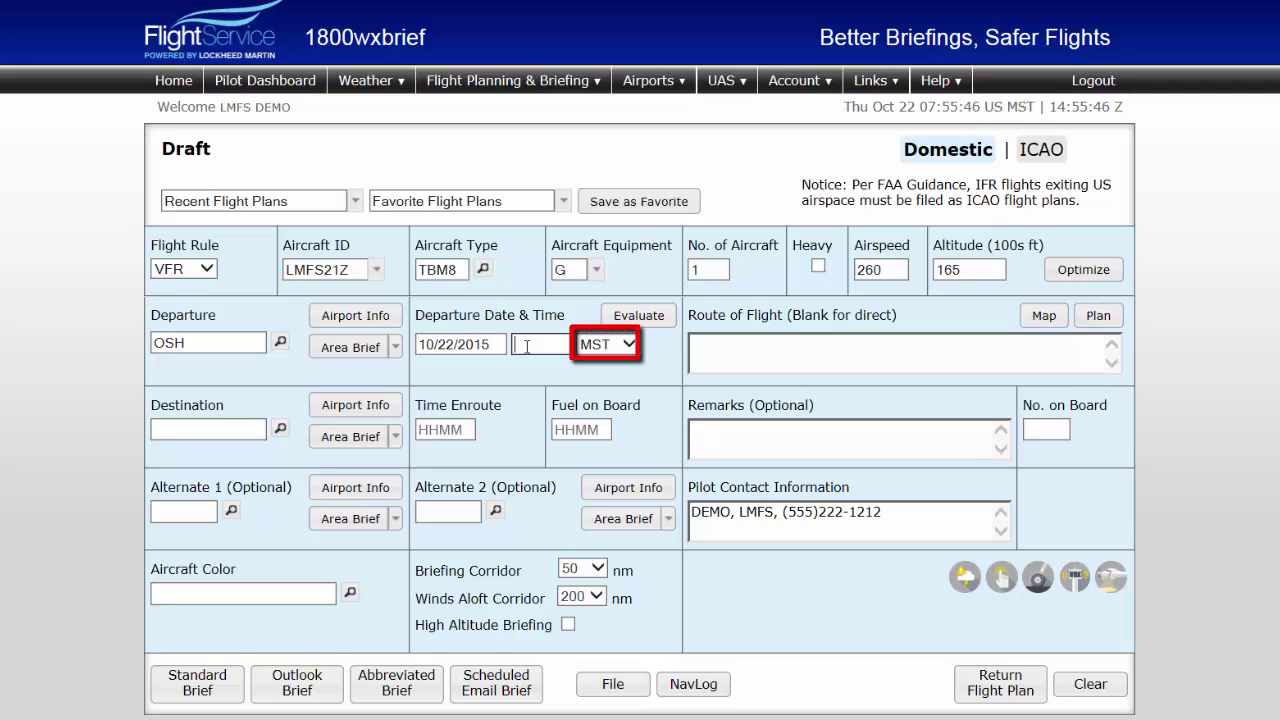
Set the departure time to 1600 UTC and enter the route STE V63 CUSAS.
type("1600")
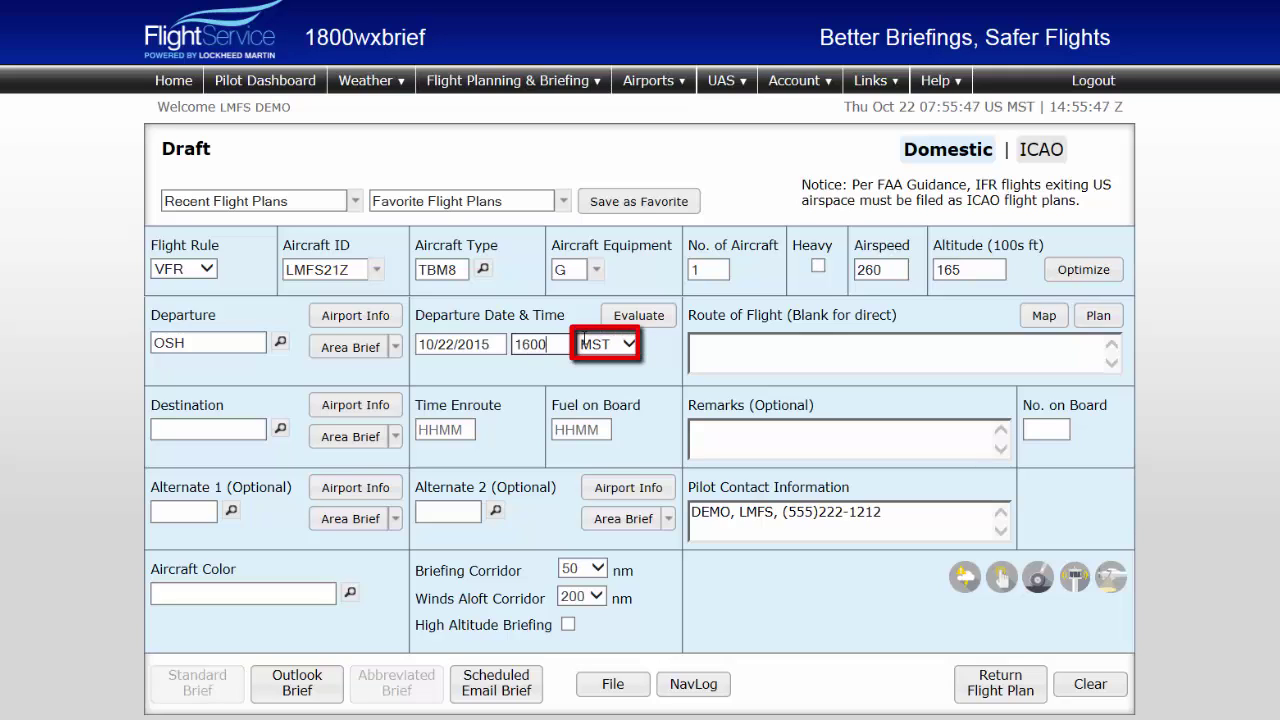
left_click(606, 344)
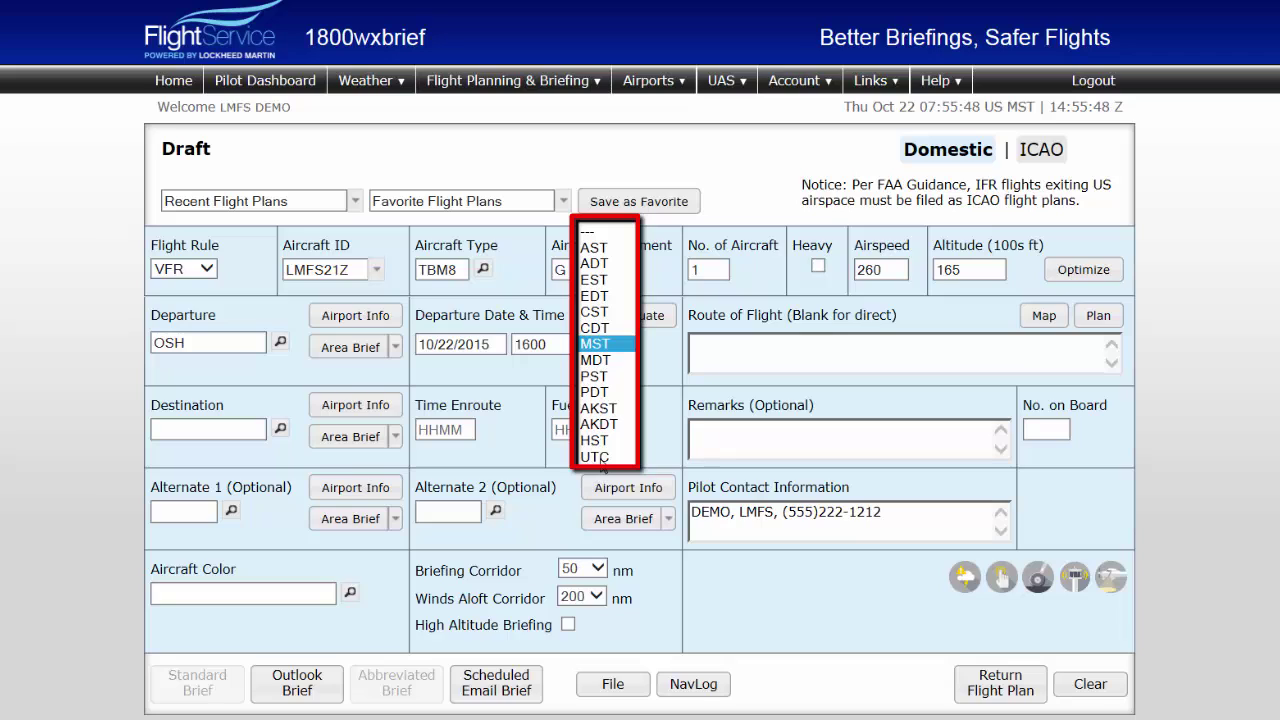
left_click(596, 456)
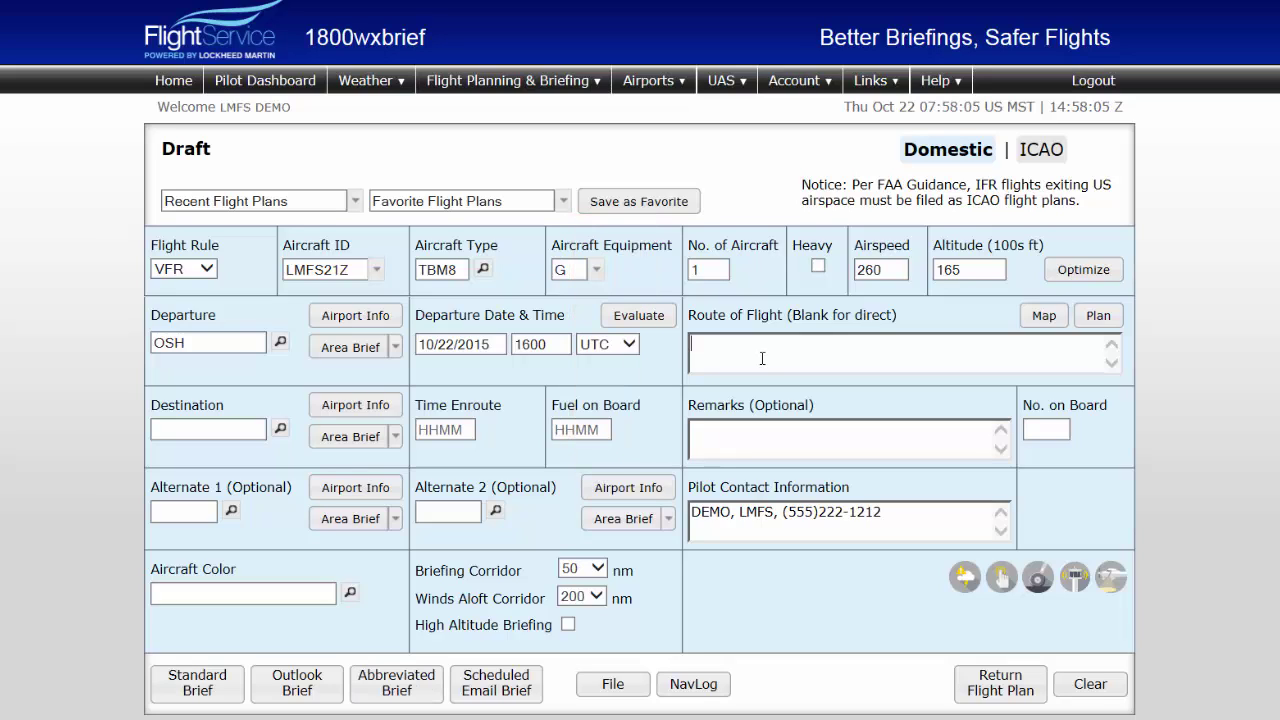
type("STE V63 C")
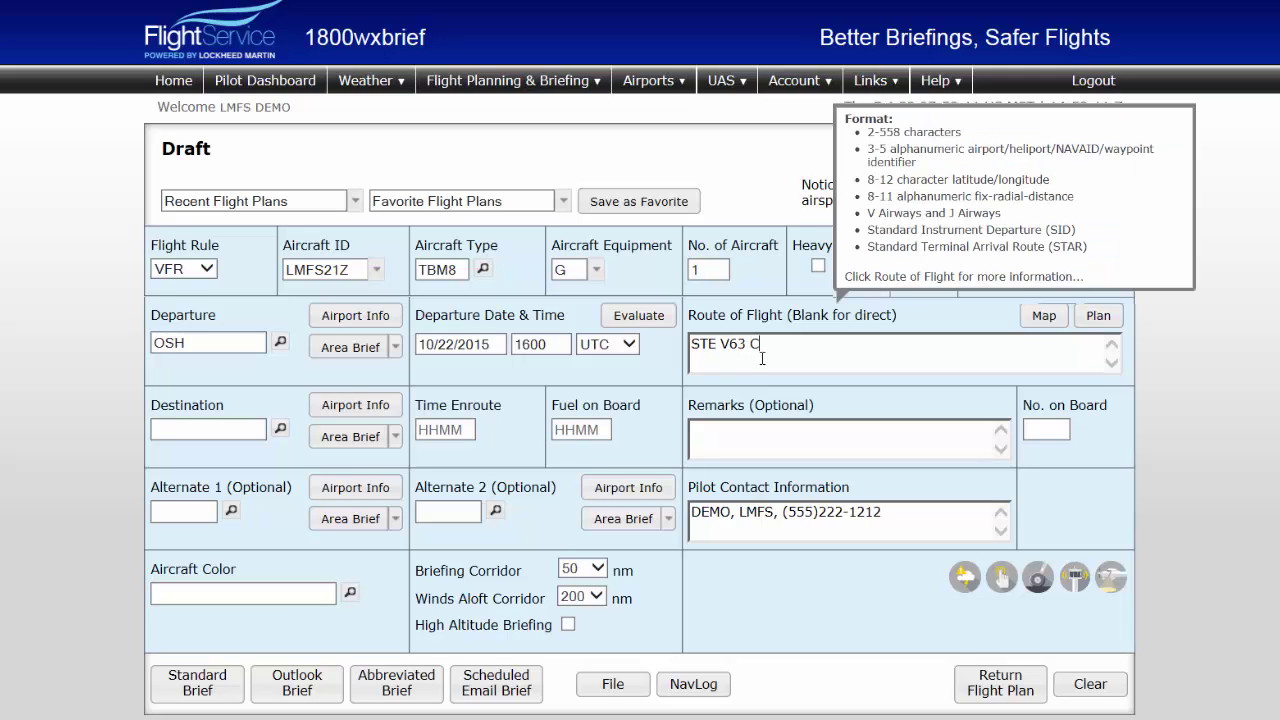
type("USAS")
Enter destination LNL, time en route 0100 and fuel on board 0330.
left_click(195, 430)
type("LNL")
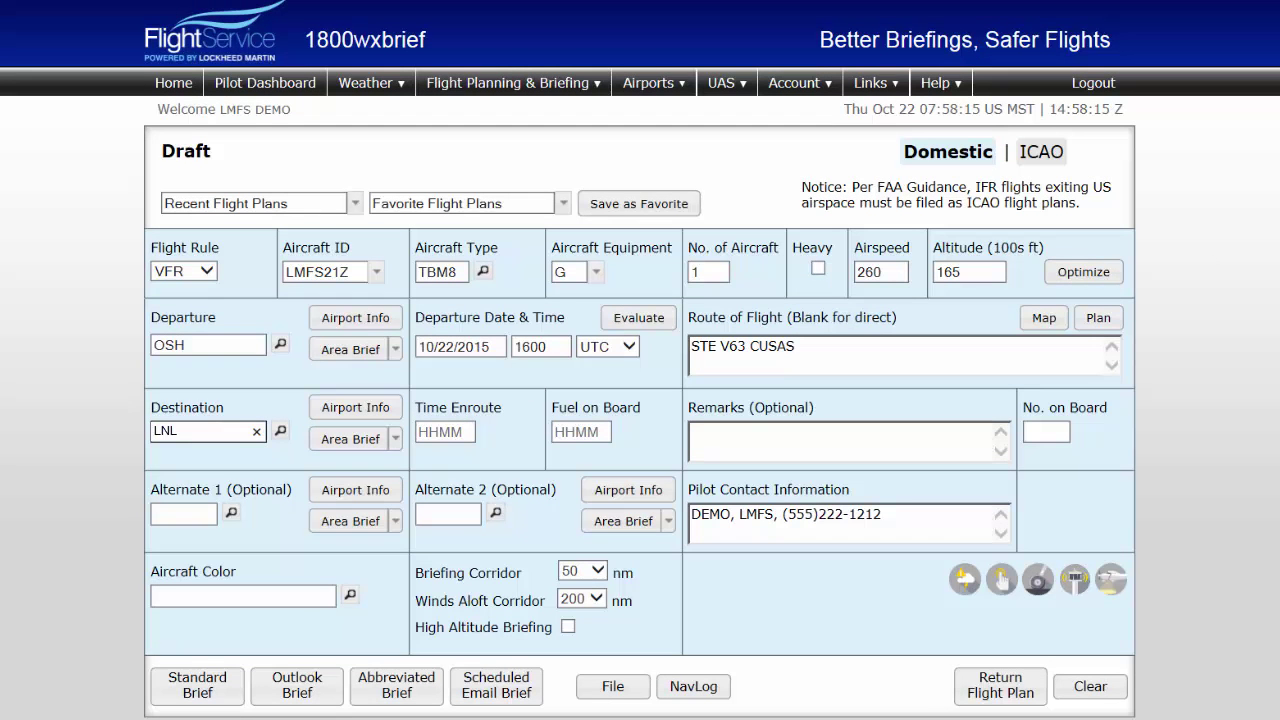
left_click(464, 433)
type("0100")
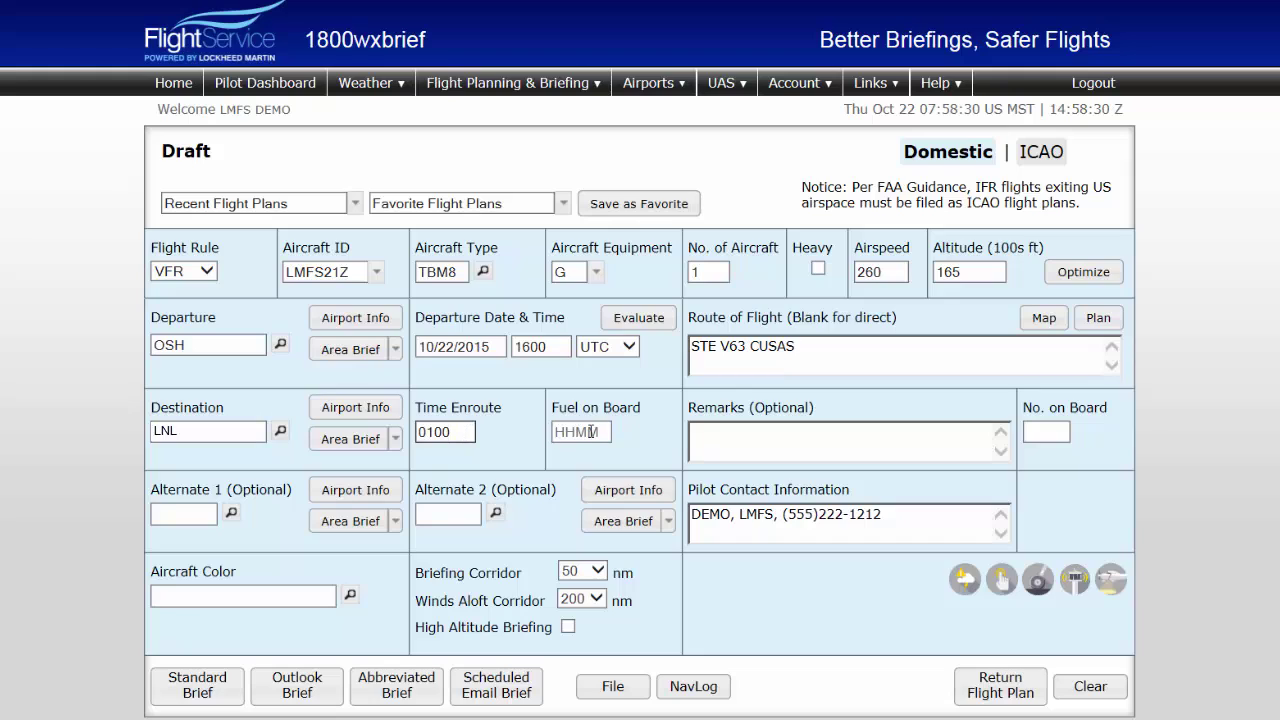
key("Tab")
type("0330")
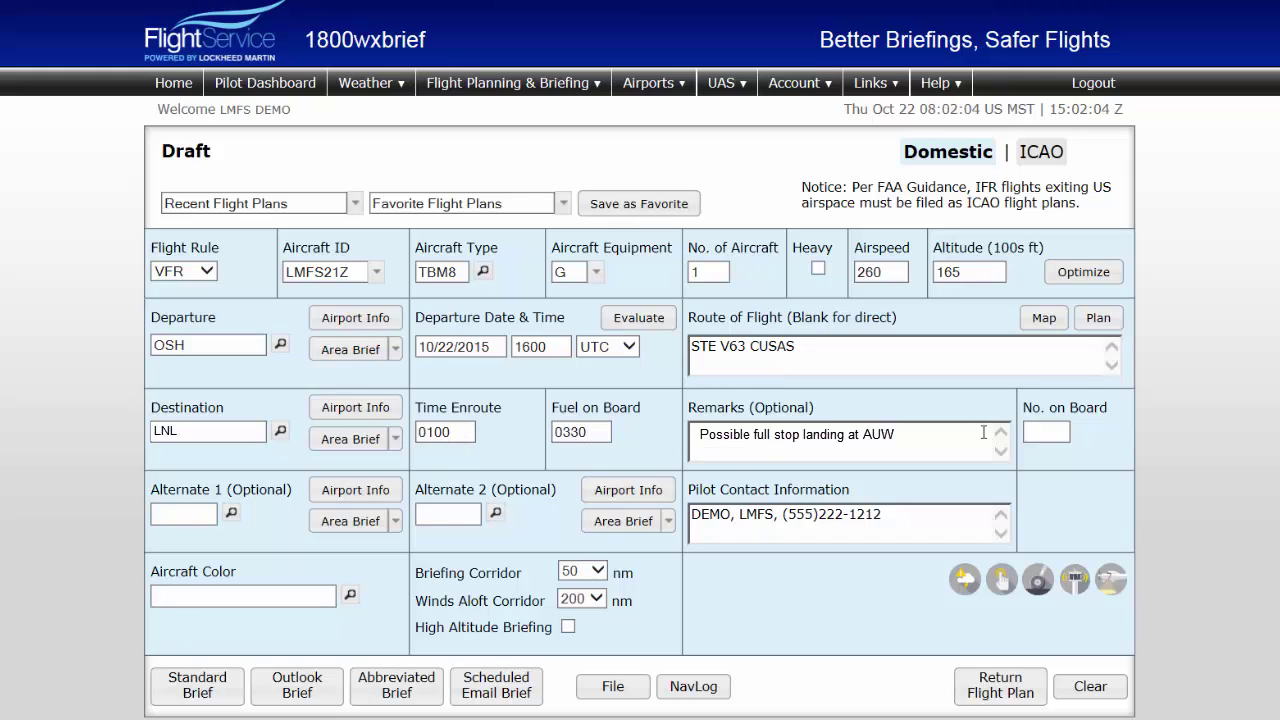
Enter 4 people on board and aircraft colour W/R/.
left_click(1045, 435)
type("4")
left_click(291, 596)
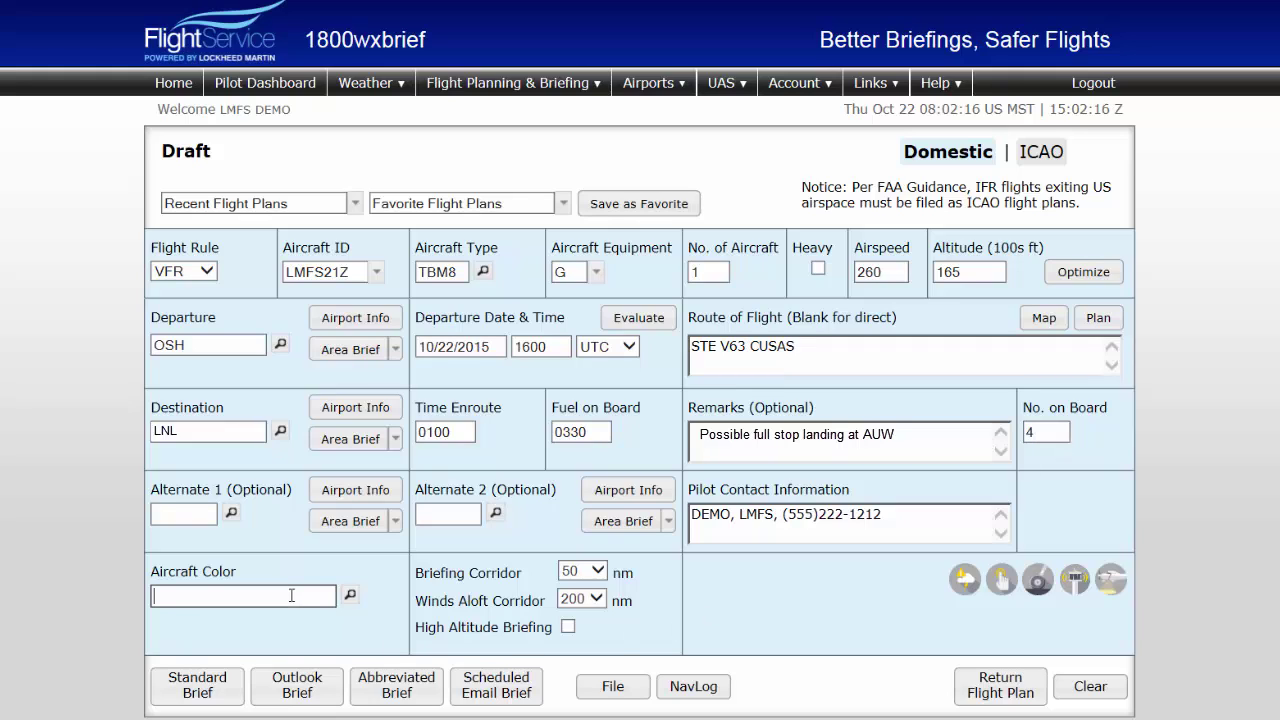
type("W/R/")
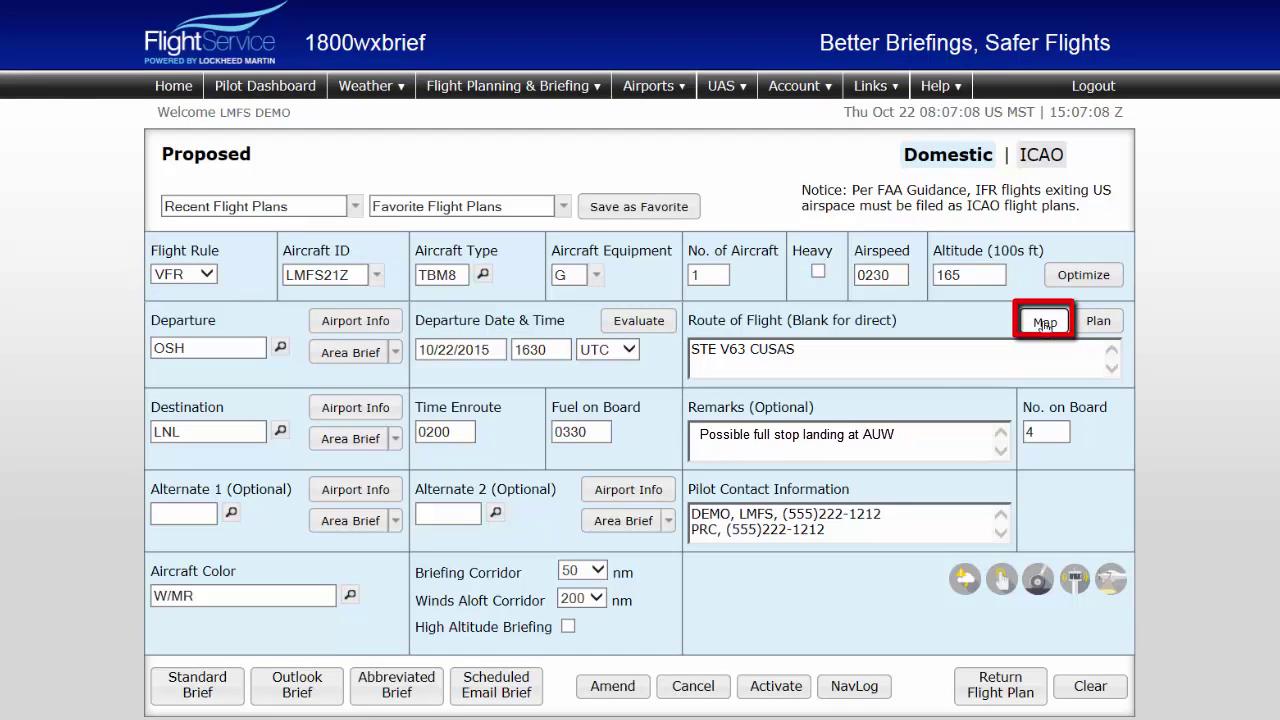
Display the planned route STE V63 on the map.
left_click(1045, 323)
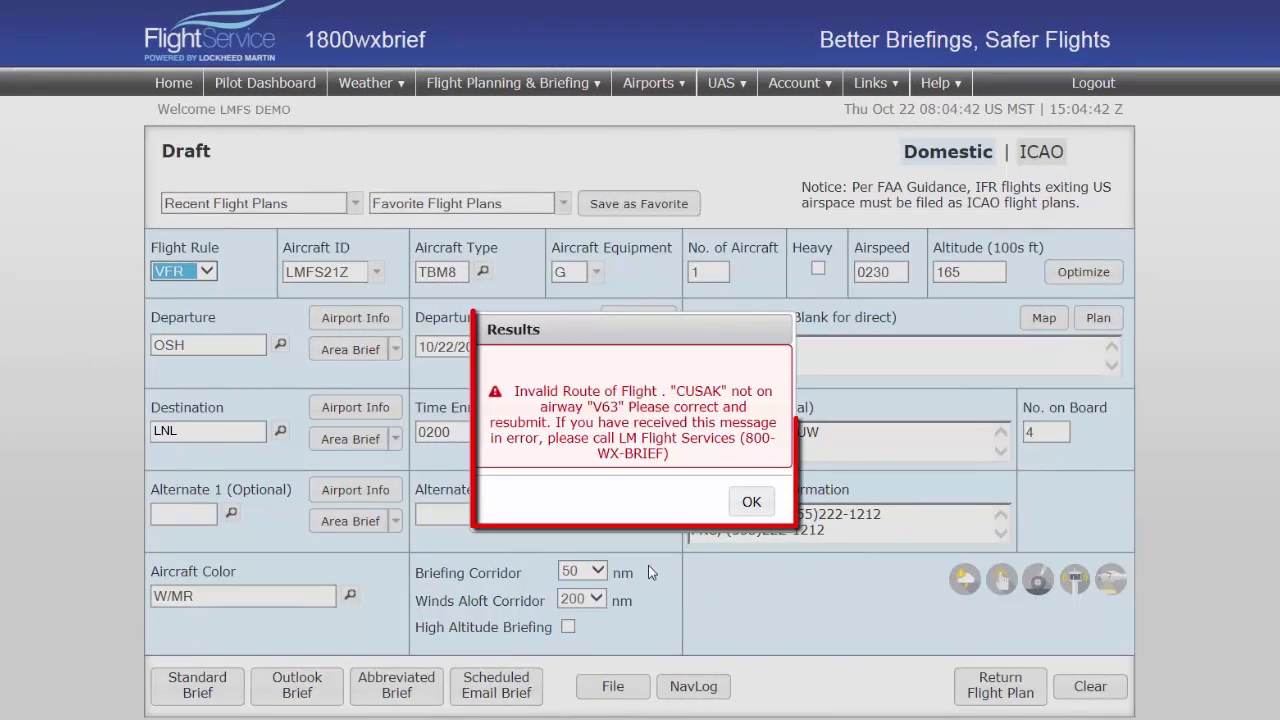
Dismiss the route error, correct the final fix CUSAK to CUSAS, and file the plan.
left_click(751, 501)
key("BackSpace")
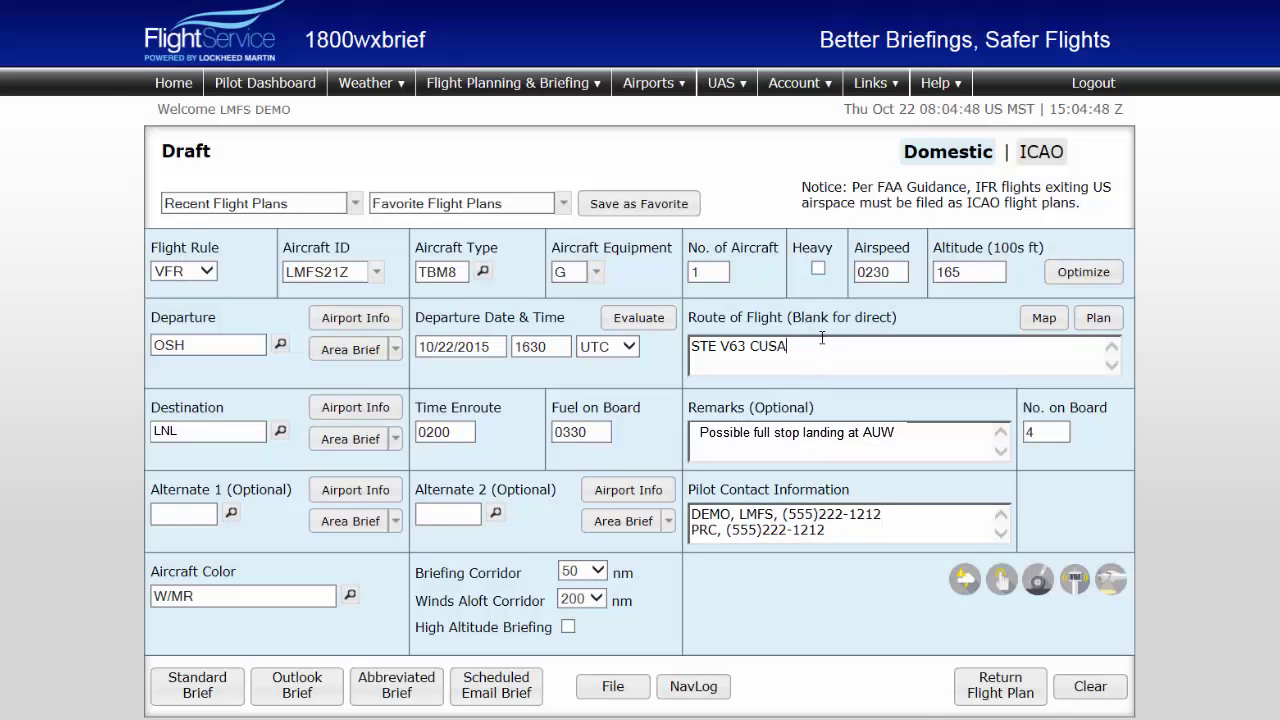
type("S")
left_click(613, 686)
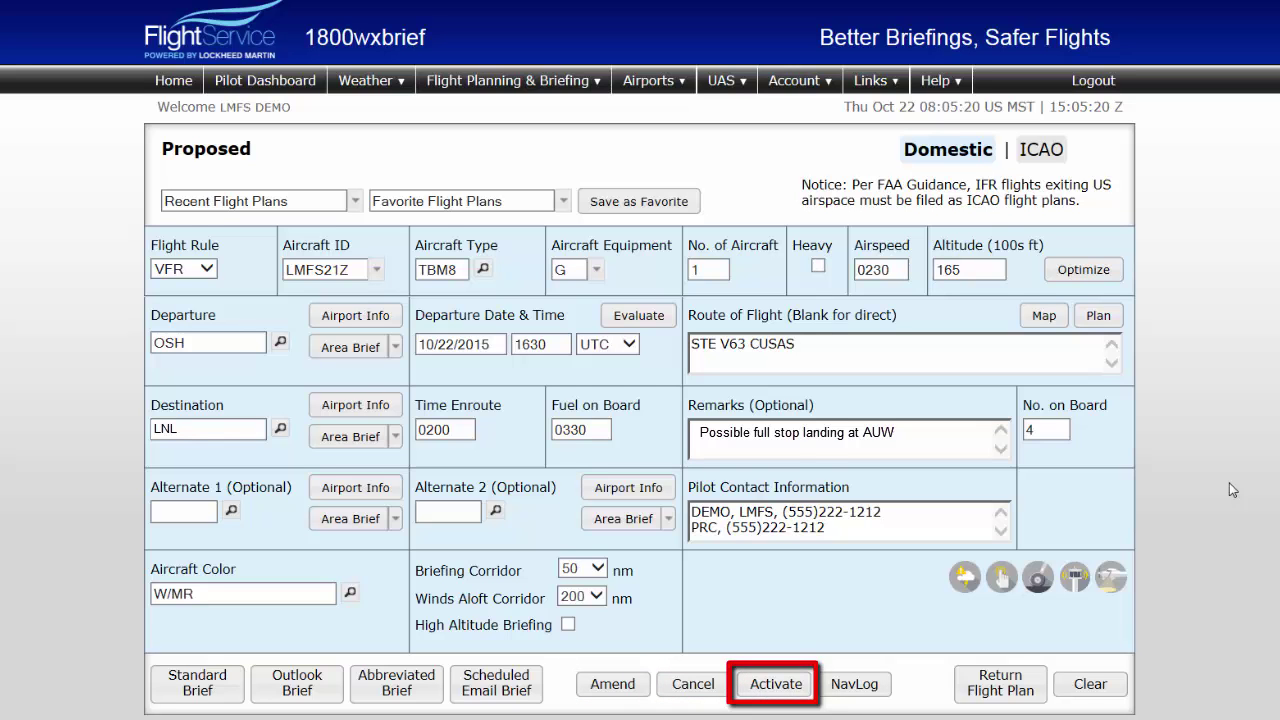
Open the NavLog, then the Altitude Optimization table comparing time and fuel by altitude.
left_click(856, 685)
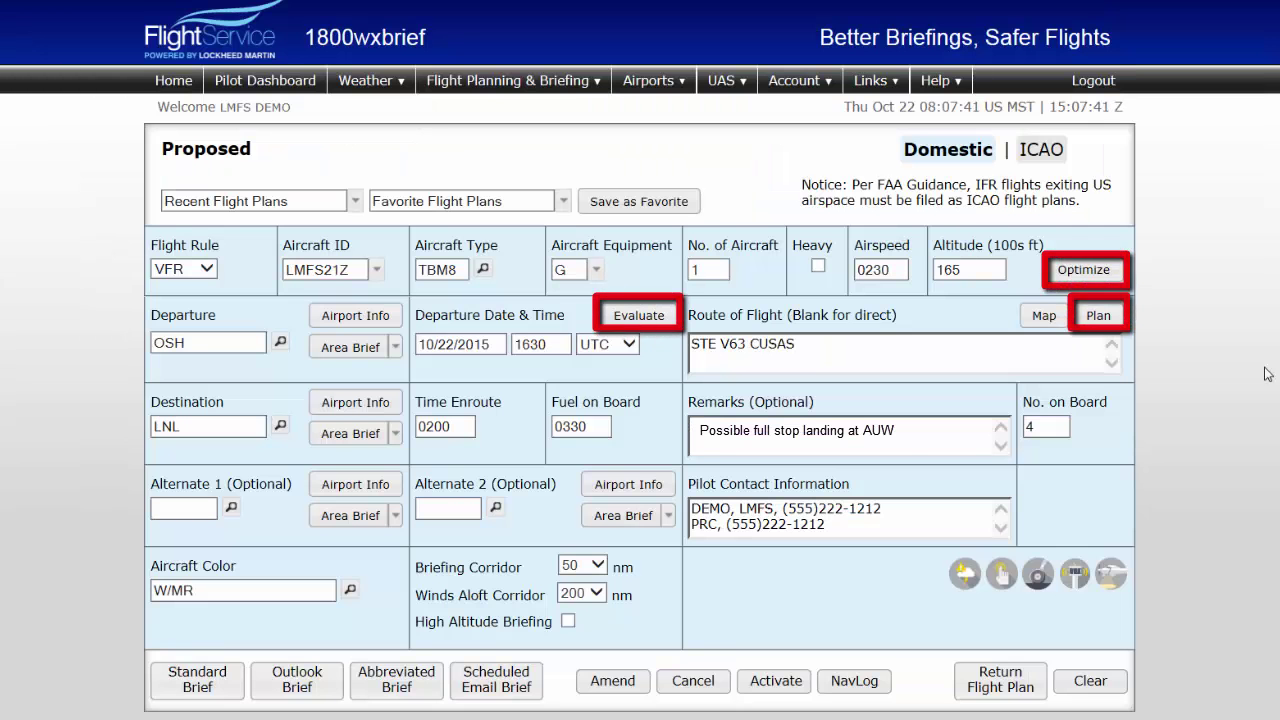
left_click(1108, 270)
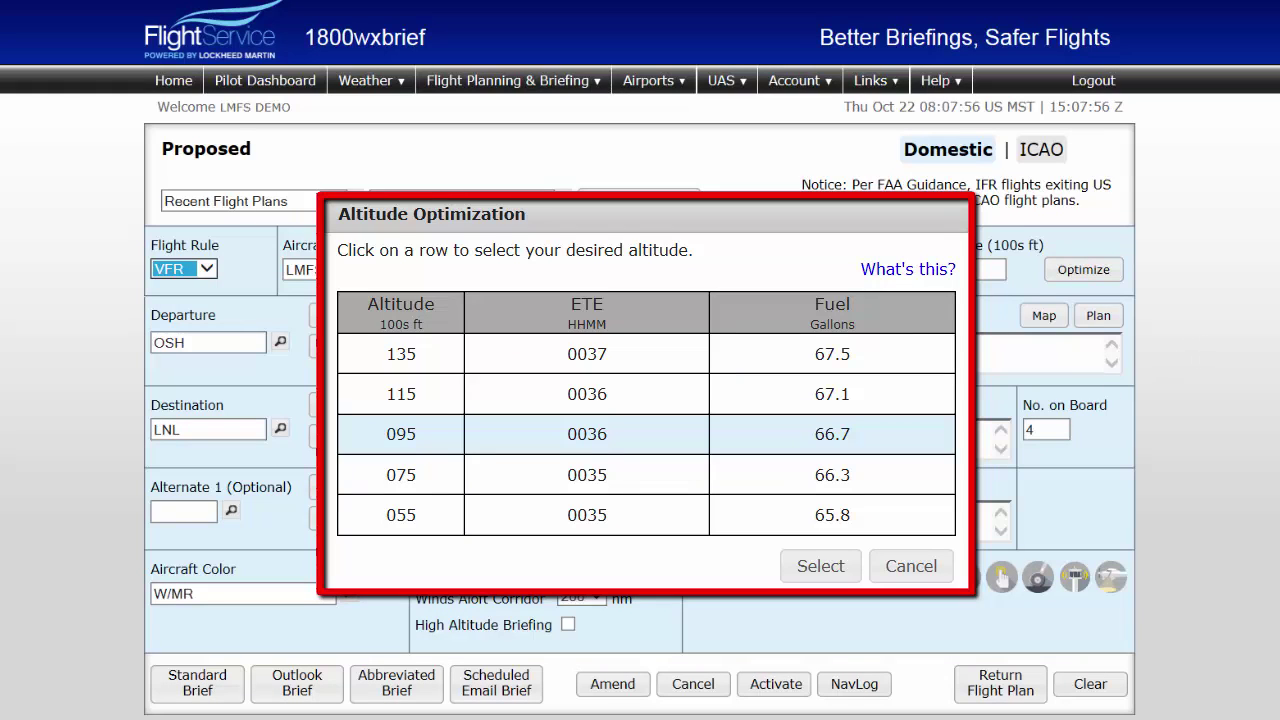
Close Altitude Optimization without choosing and evaluate the planned OSH-to-LNL departure time.
key("Escape")
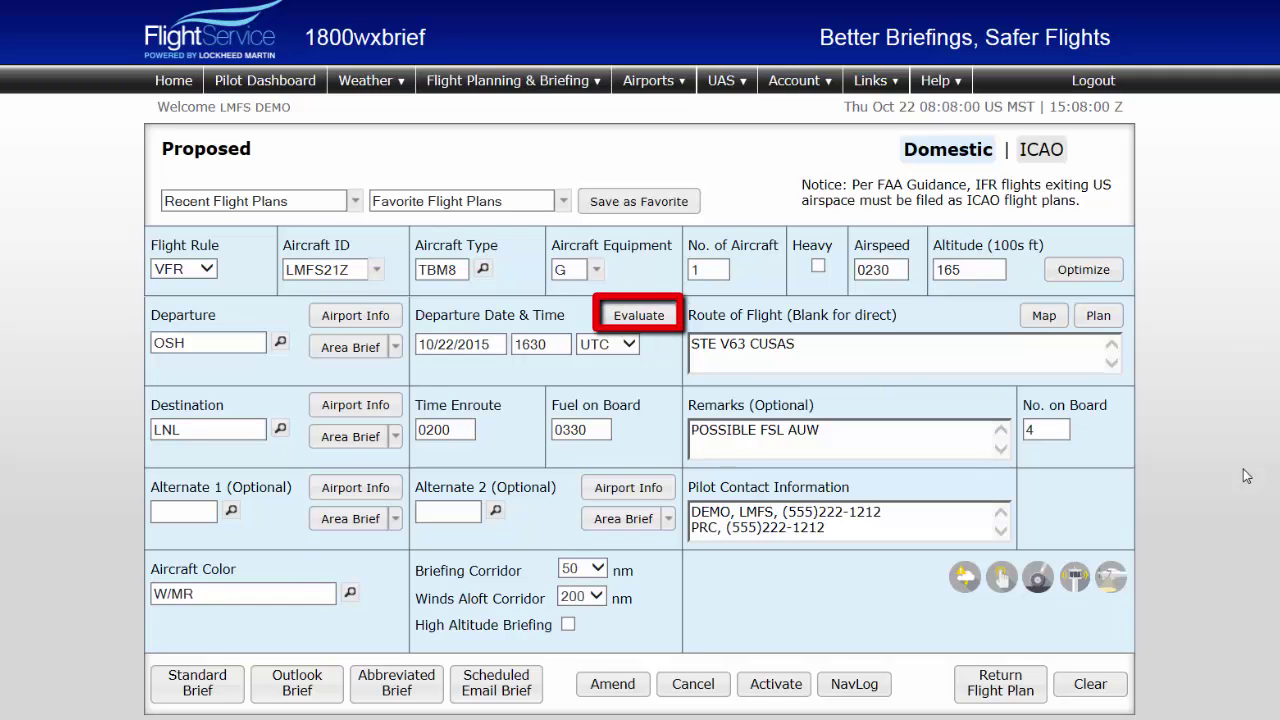
left_click(639, 316)
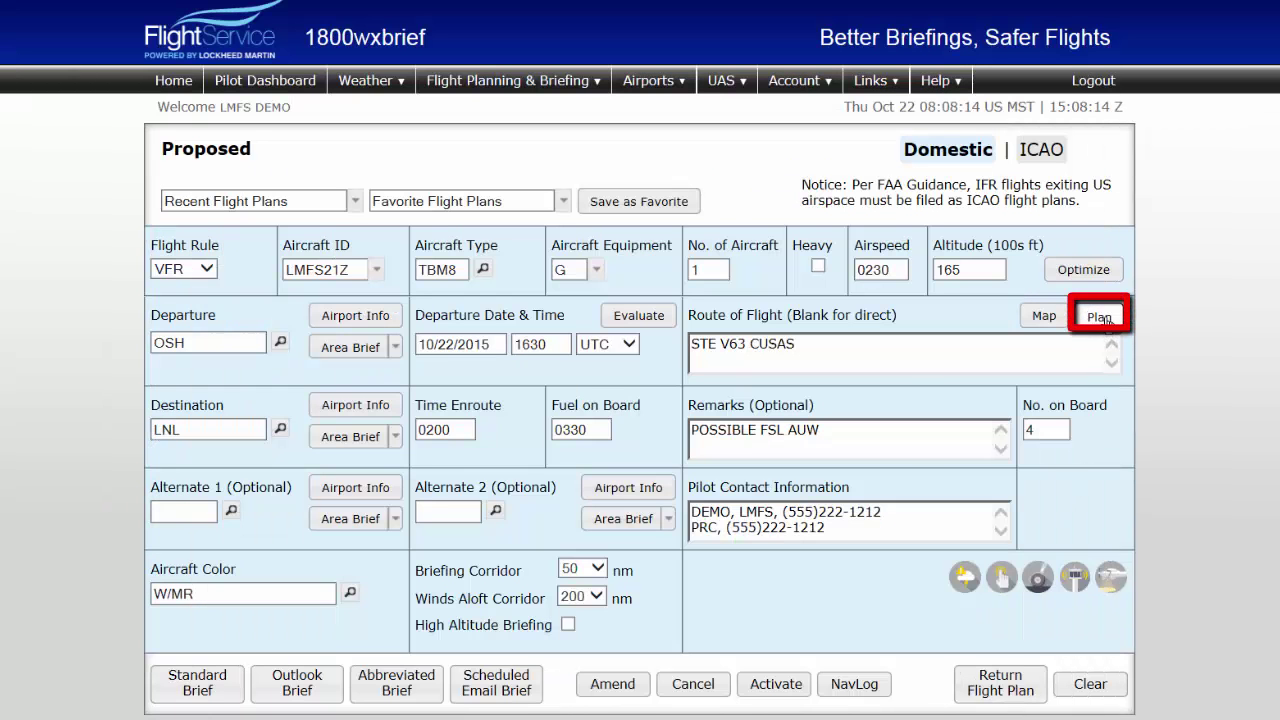
left_click(1104, 317)
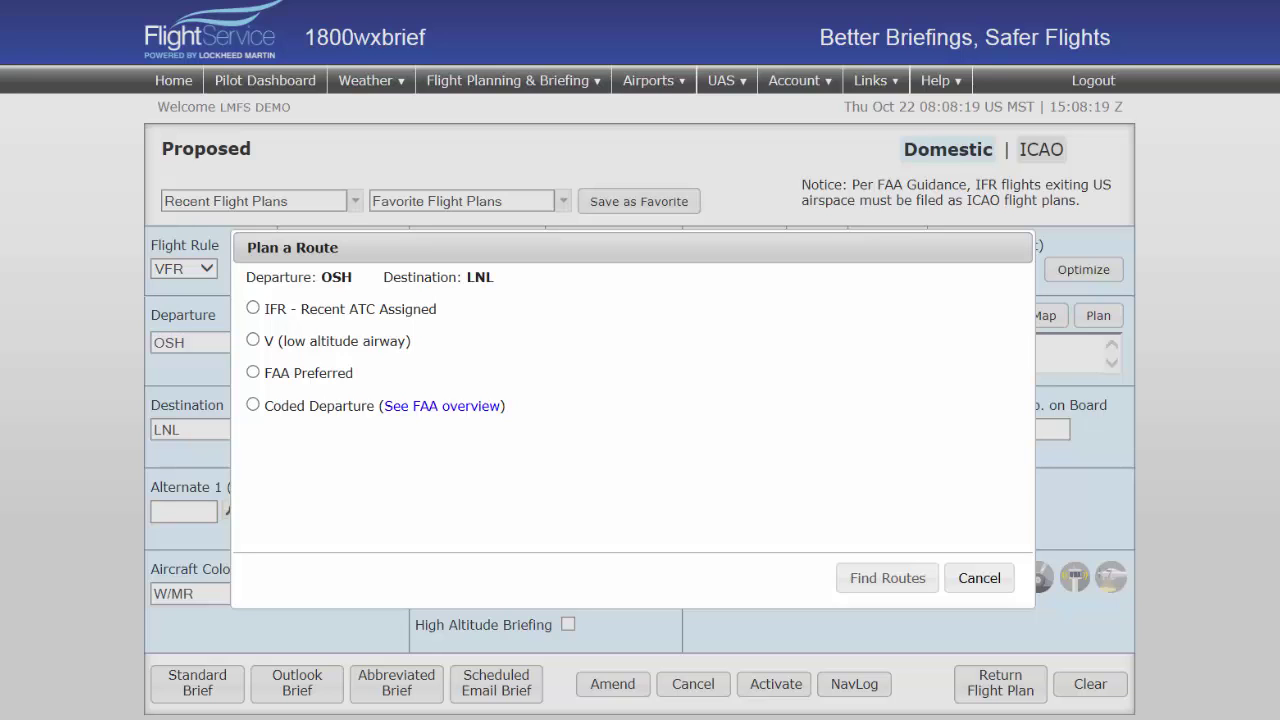
left_click(983, 586)
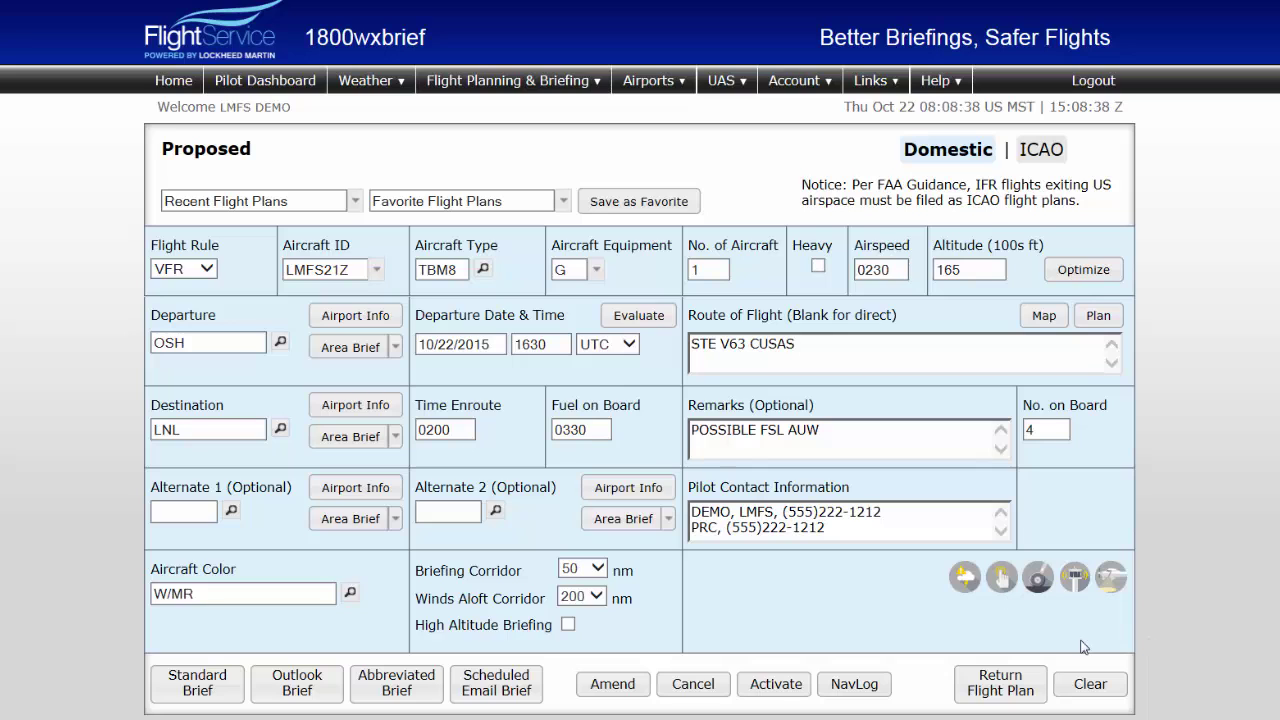
Open the EasyActivate and EasyClose dialog via the second round icon at lower right.
left_click(1002, 578)
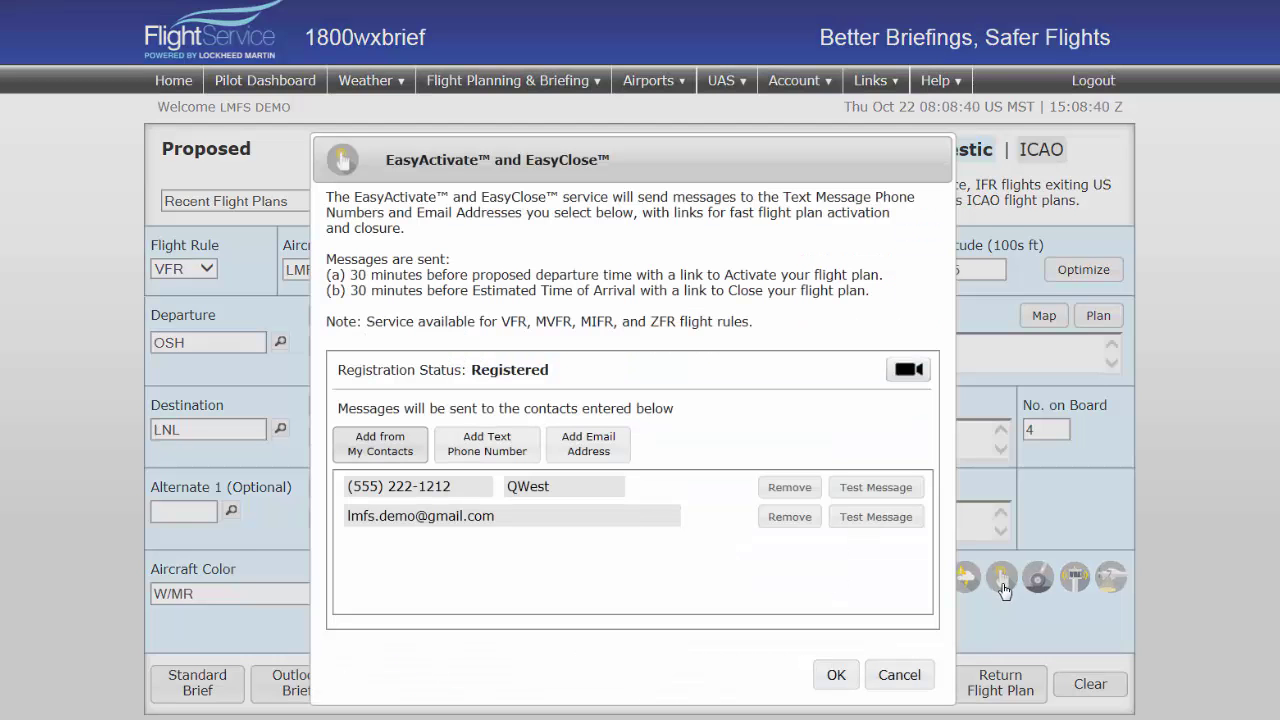